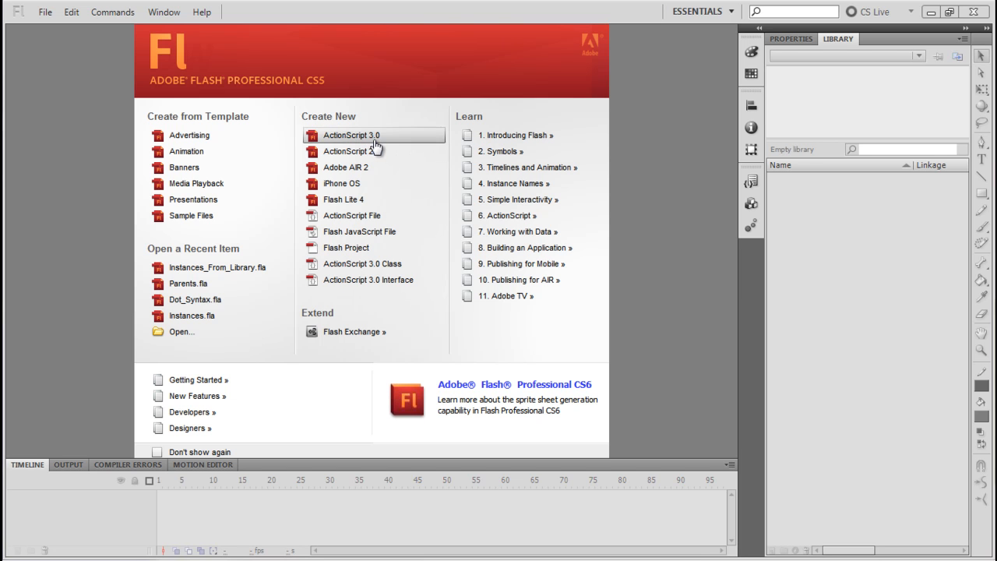
Step: Create a new ActionScript 3.0 document
{"action": "left_click", "coordinate": [376, 141]}
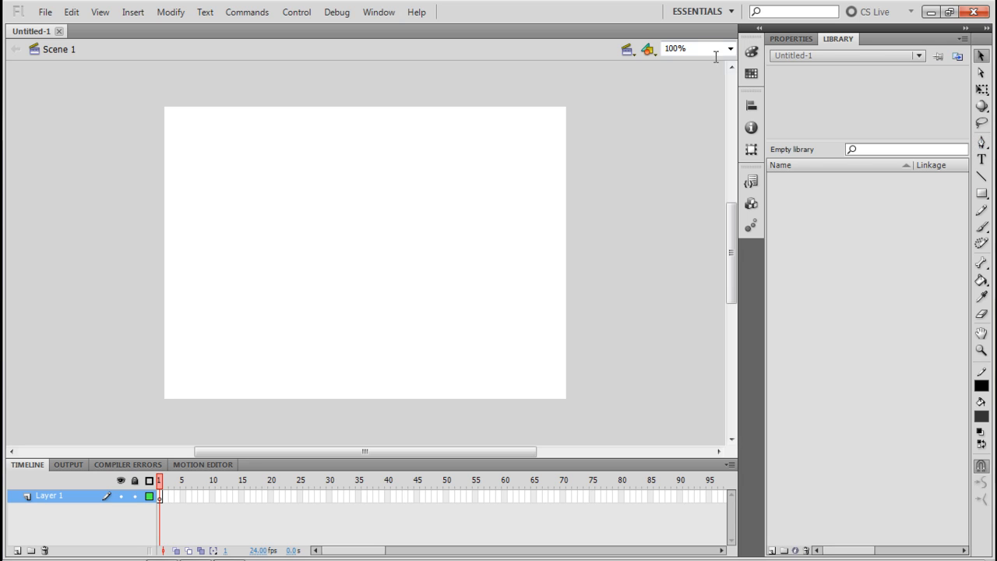
{"action": "left_click", "coordinate": [705, 12]}
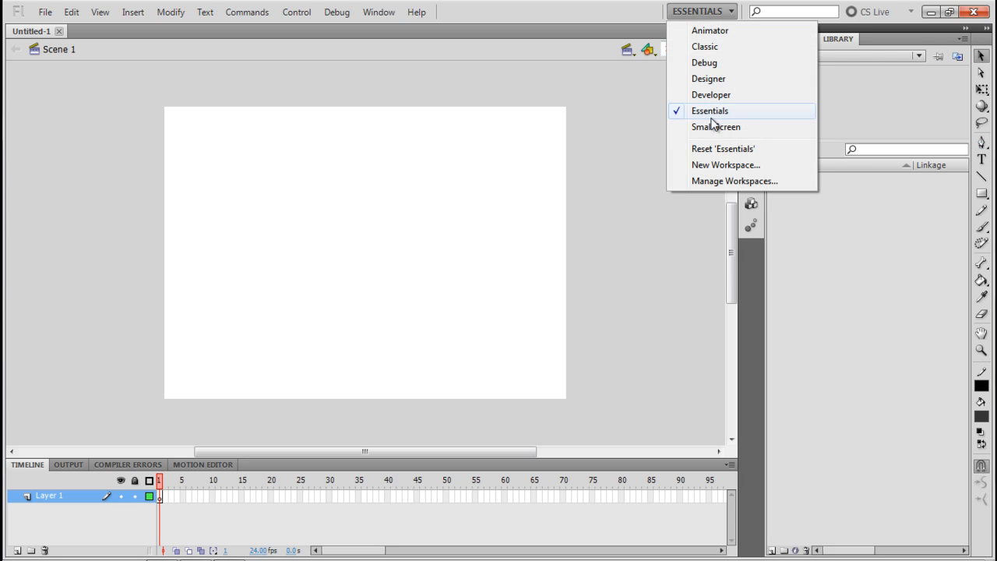
{"action": "left_click", "coordinate": [708, 15]}
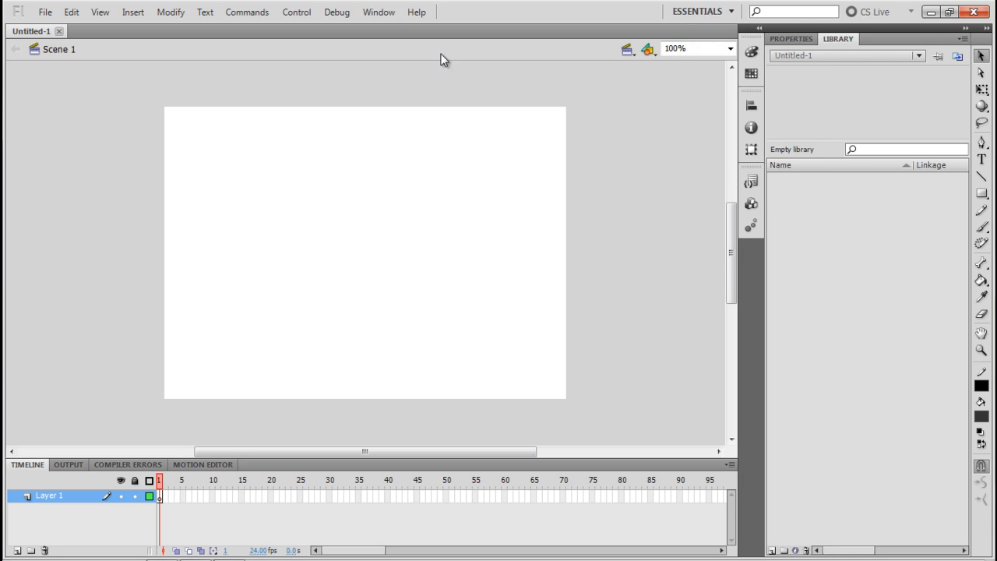
{"action": "left_click", "coordinate": [378, 13]}
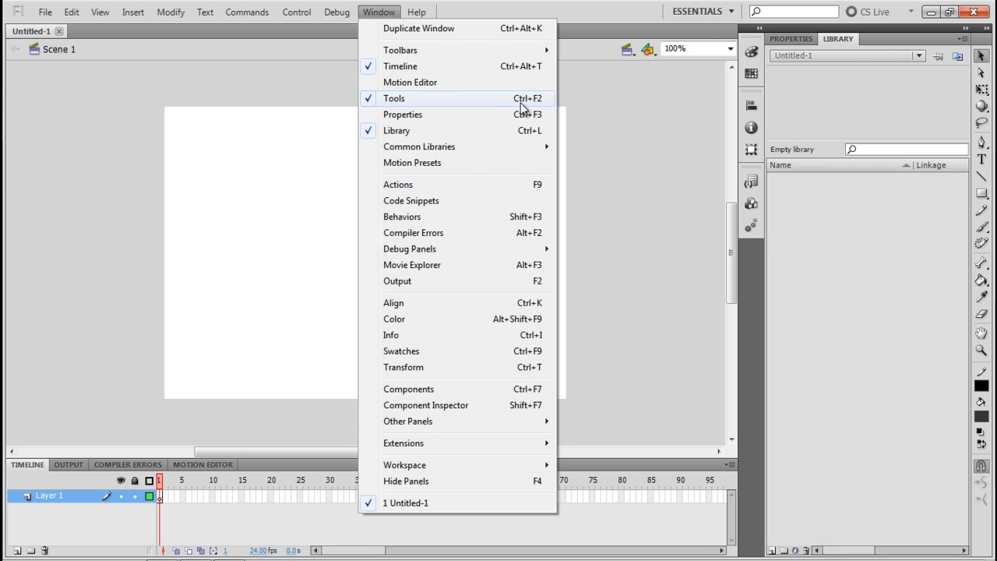
{"action": "left_click", "coordinate": [650, 142]}
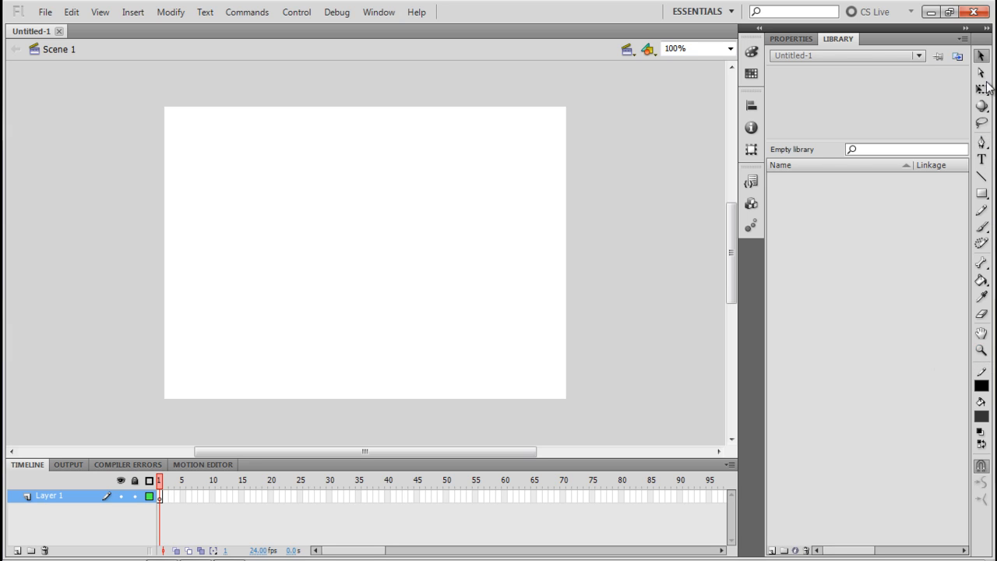
Step: Show the tool properties and compare the settings of the Deco tool and the Text tool
{"action": "left_click", "coordinate": [982, 243]}
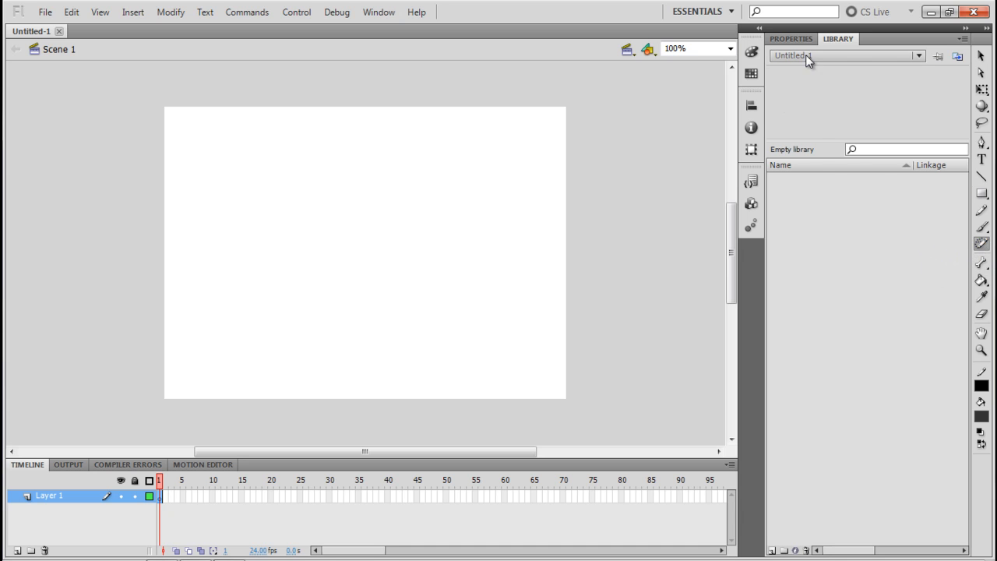
{"action": "left_click", "coordinate": [791, 39]}
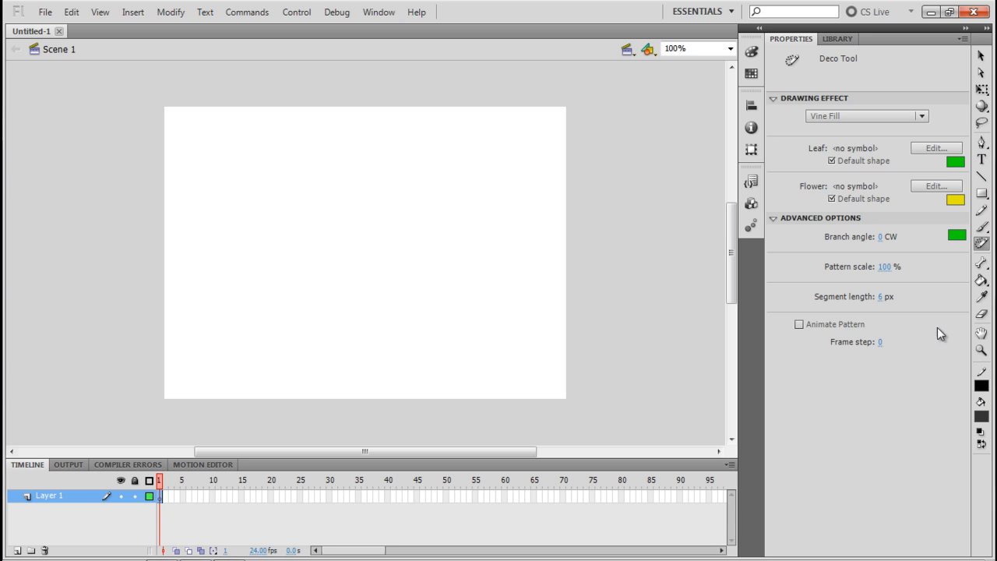
{"action": "left_click", "coordinate": [981, 160]}
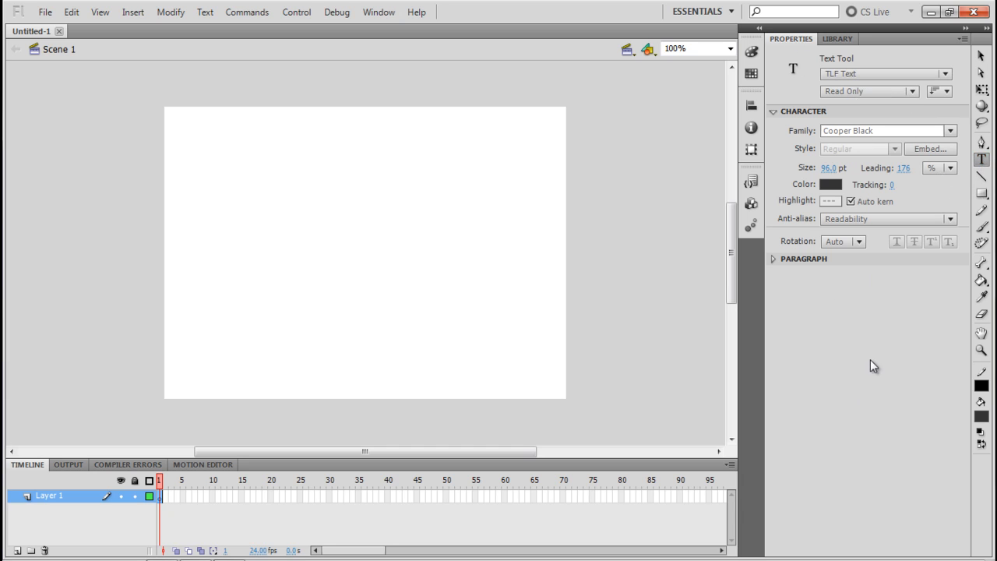
{"action": "left_click", "coordinate": [982, 243]}
Step: Set the Text tool to TLF Text, Read Only, with horizontal orientation
{"action": "left_click", "coordinate": [982, 161]}
{"action": "left_click", "coordinate": [865, 77]}
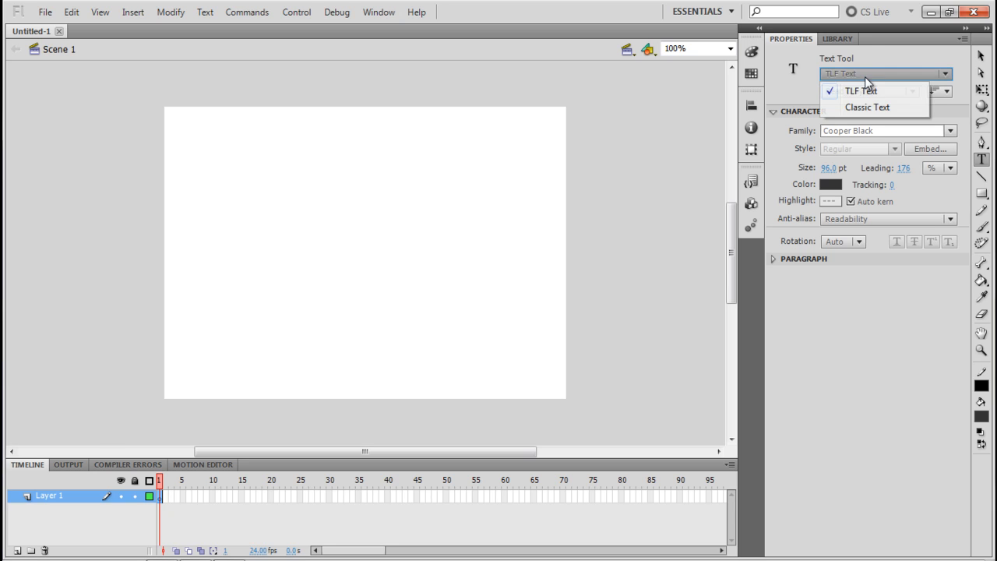
{"action": "left_click", "coordinate": [869, 93]}
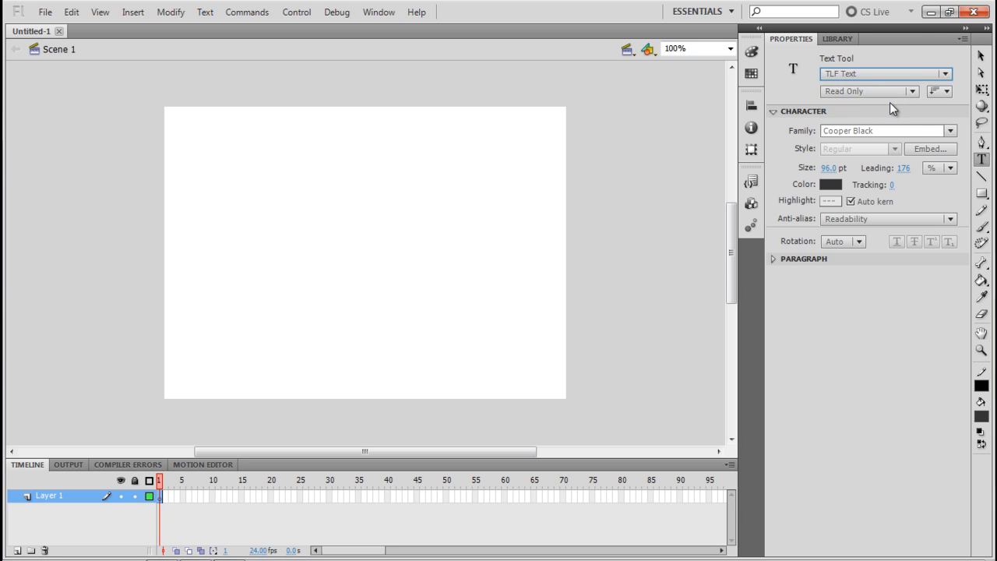
{"action": "left_click", "coordinate": [881, 92]}
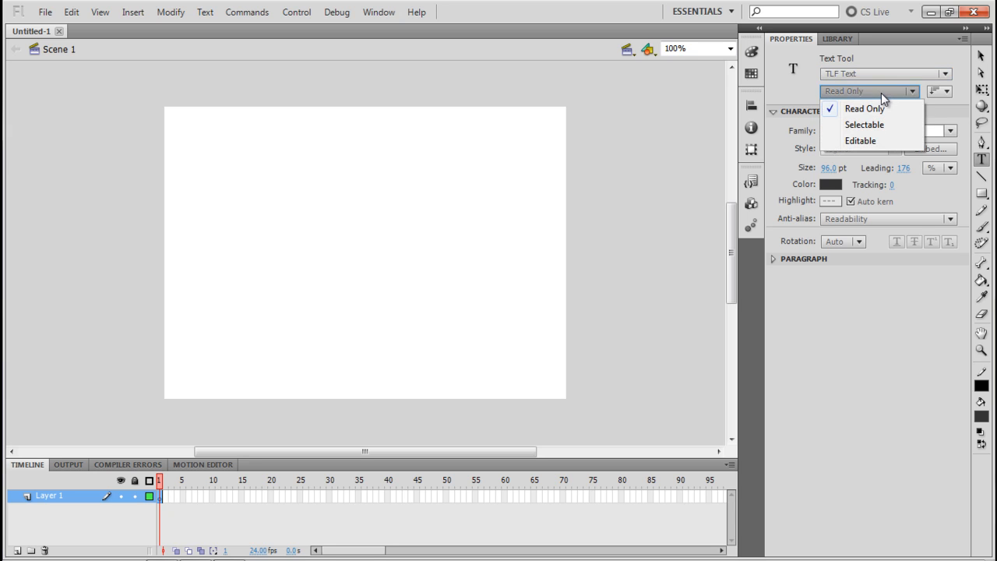
{"action": "left_click", "coordinate": [887, 108]}
{"action": "left_click", "coordinate": [946, 91]}
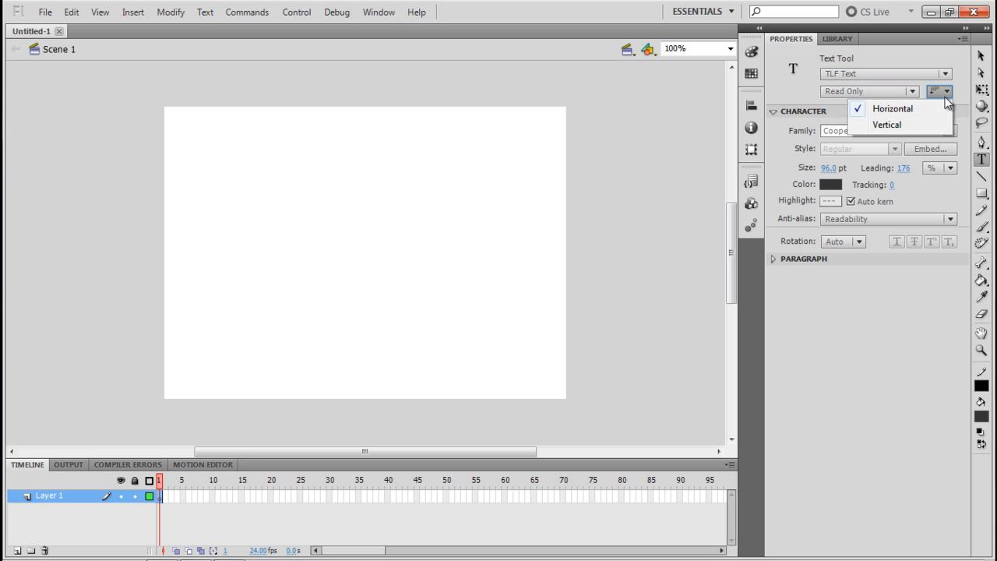
{"action": "left_click", "coordinate": [941, 92]}
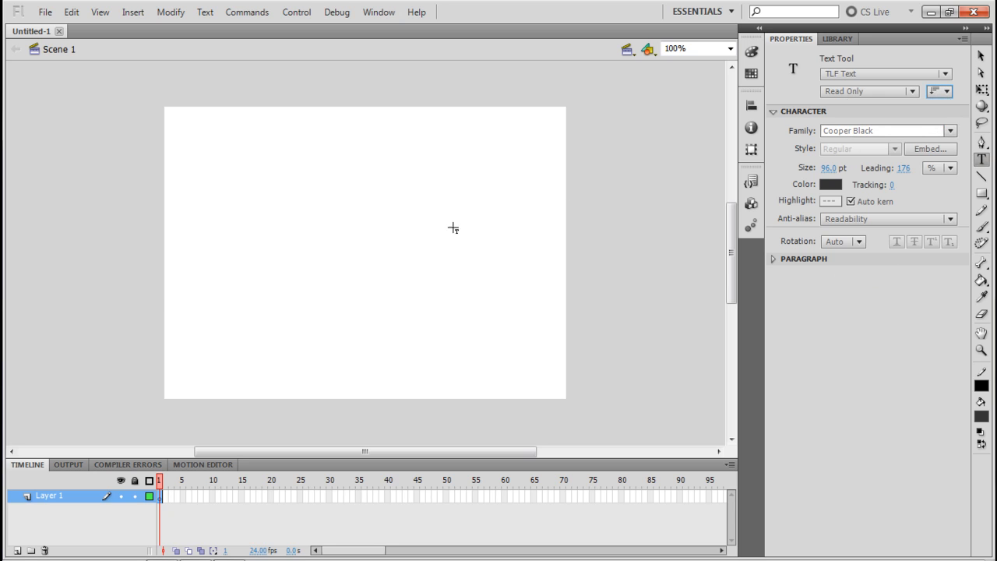
Step: Add the text "Welcome" on the stage
{"action": "left_click", "coordinate": [251, 231]}
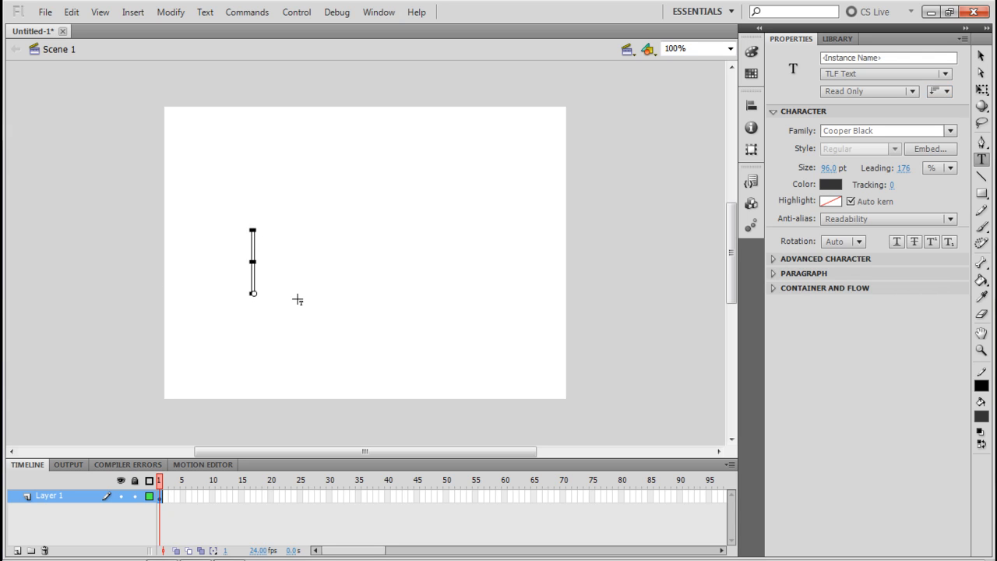
{"action": "type", "text": "Wec"}
{"action": "key", "text": "BackSpace"}
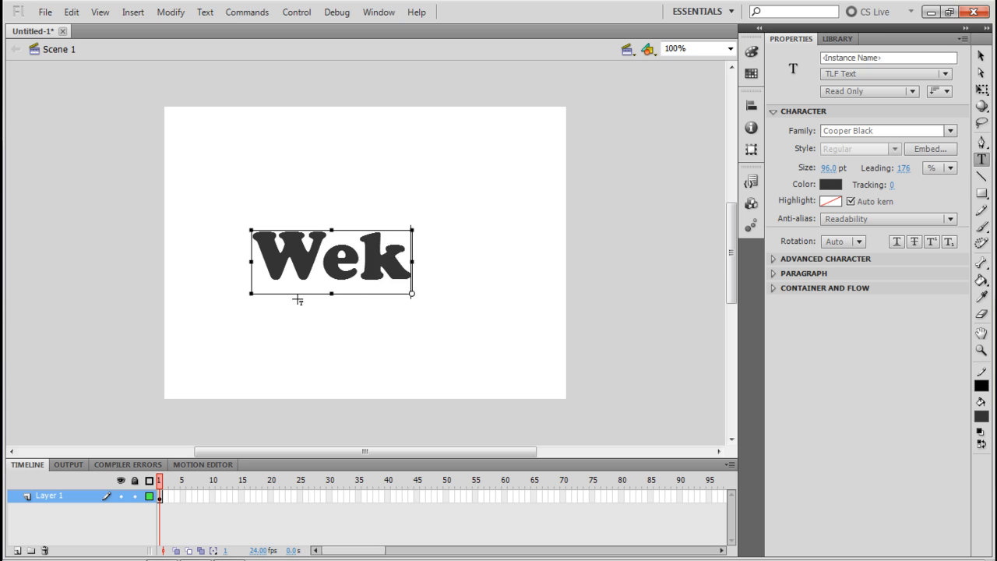
{"action": "type", "text": "lcome"}
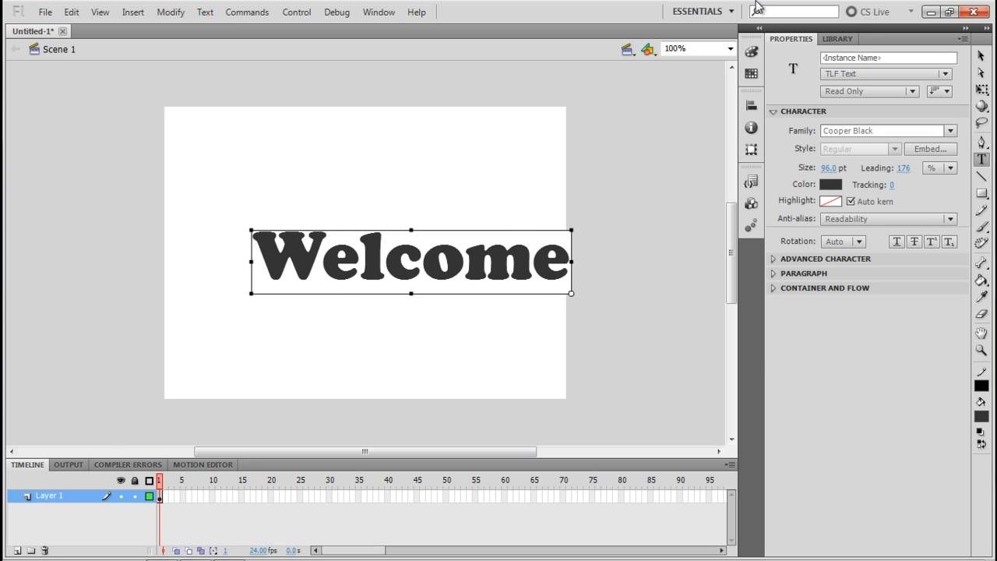
Step: Move the "Welcome" text to the middle of the stage and deselect it
{"action": "left_click", "coordinate": [982, 56]}
{"action": "left_click_drag", "start_coordinate": [485, 264], "coordinate": [435, 255]}
{"action": "left_click", "coordinate": [609, 261]}
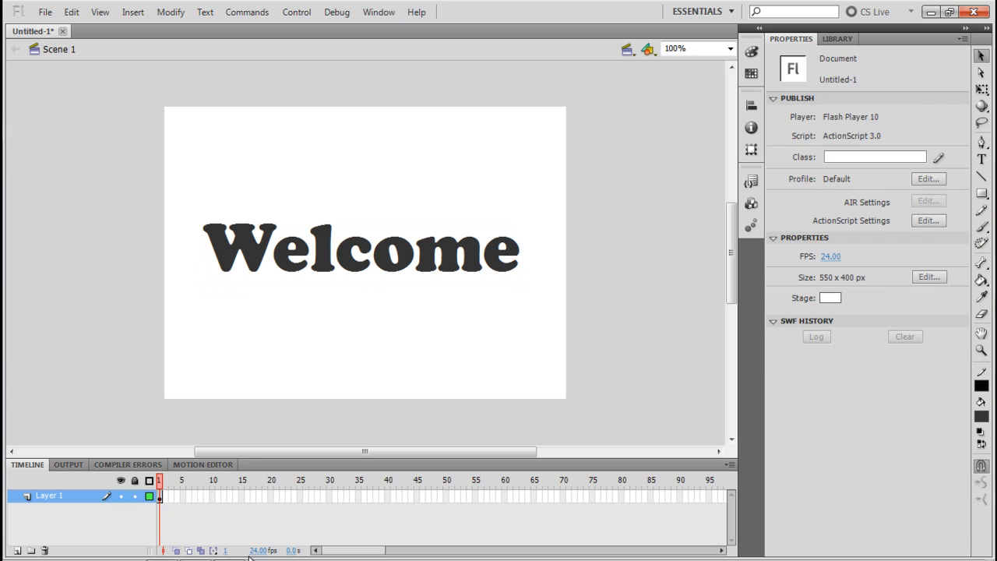
Step: Add a new layer named deco and place it below Layer 1
{"action": "left_click", "coordinate": [15, 550]}
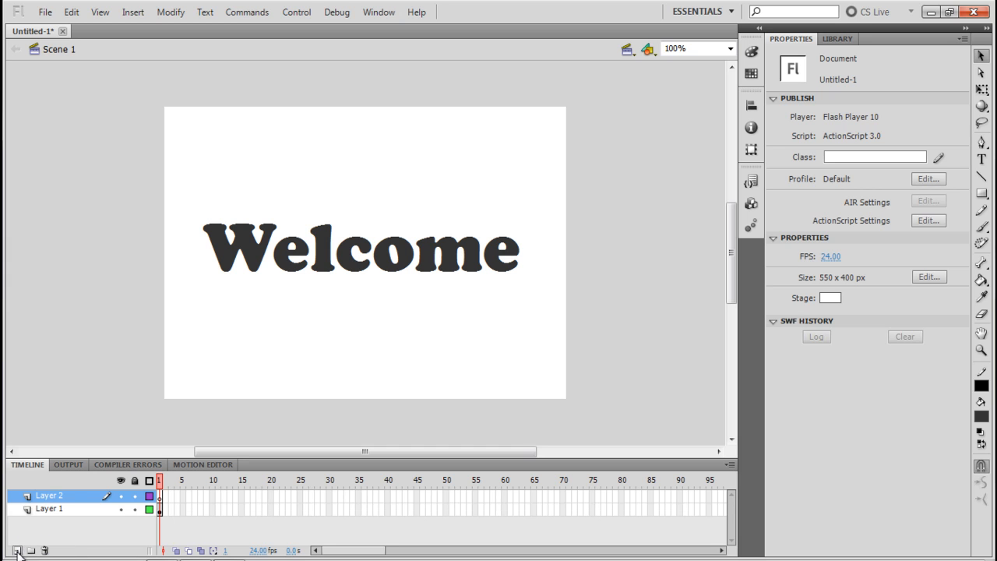
{"action": "double_click", "coordinate": [102, 496]}
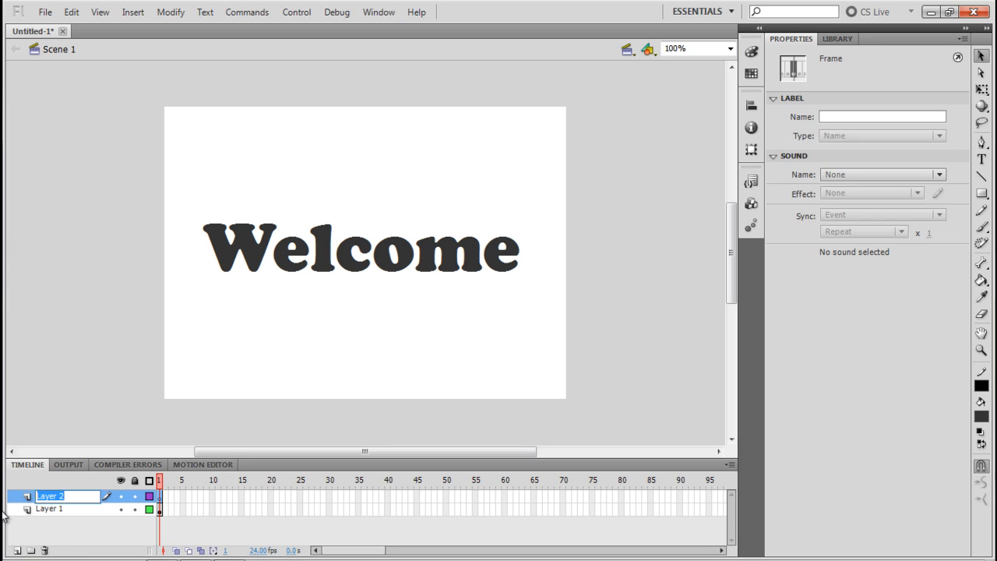
{"action": "type", "text": "deco"}
{"action": "key", "text": "Return"}
{"action": "left_click_drag", "start_coordinate": [39, 495], "coordinate": [56, 522]}
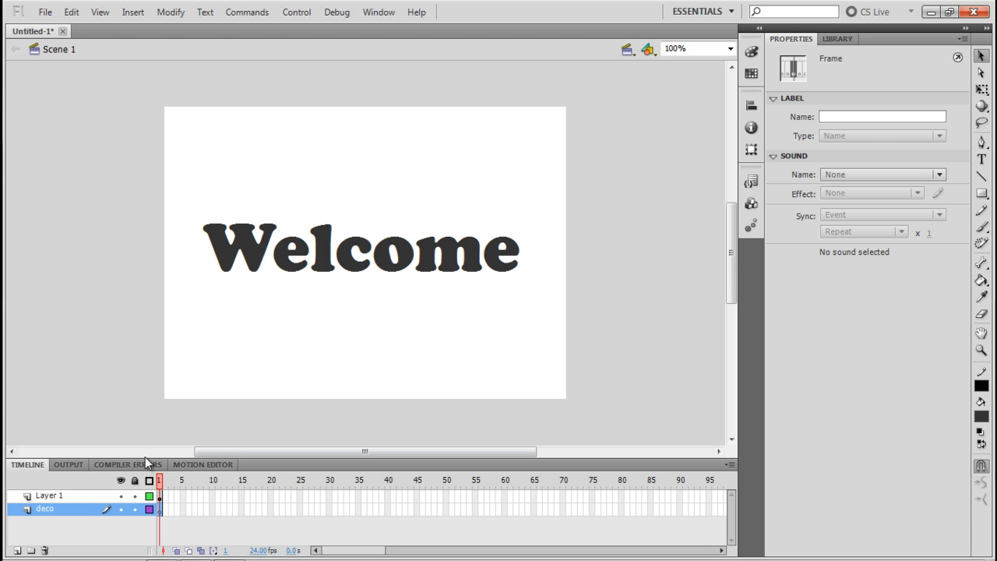
Step: Hide Layer 1 and show it again to check what it contains
{"action": "left_click", "coordinate": [67, 496]}
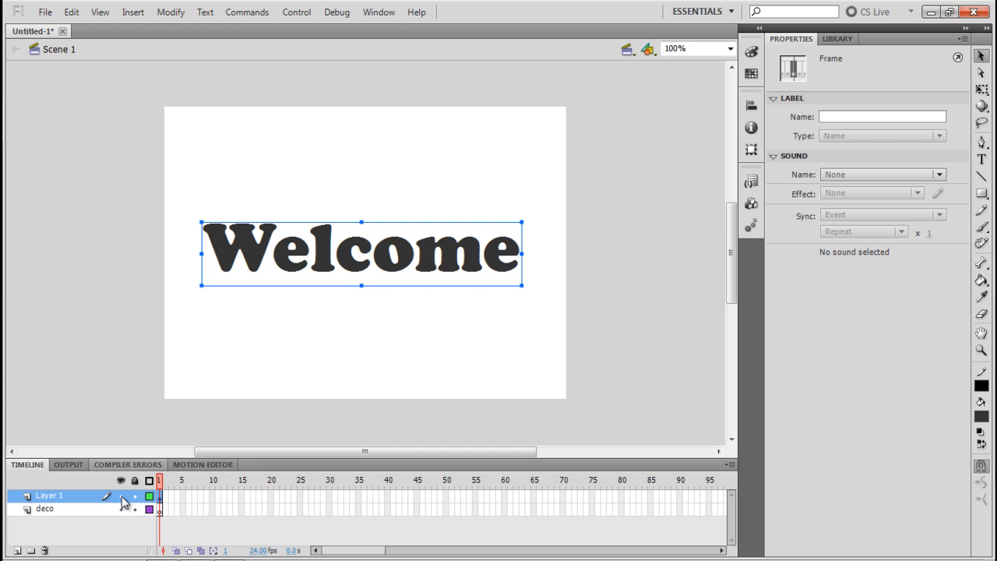
{"action": "left_click", "coordinate": [121, 496]}
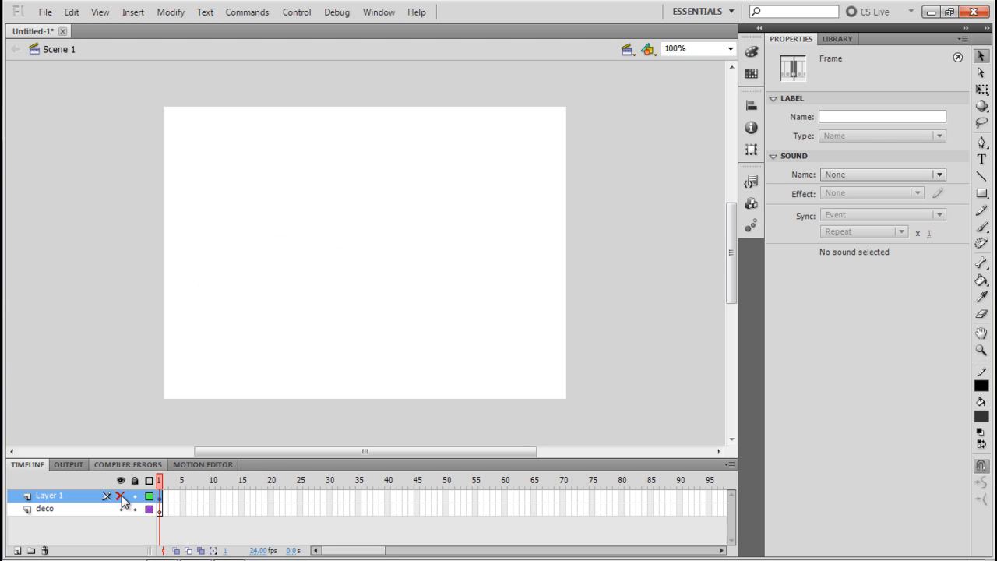
{"action": "left_click", "coordinate": [121, 496]}
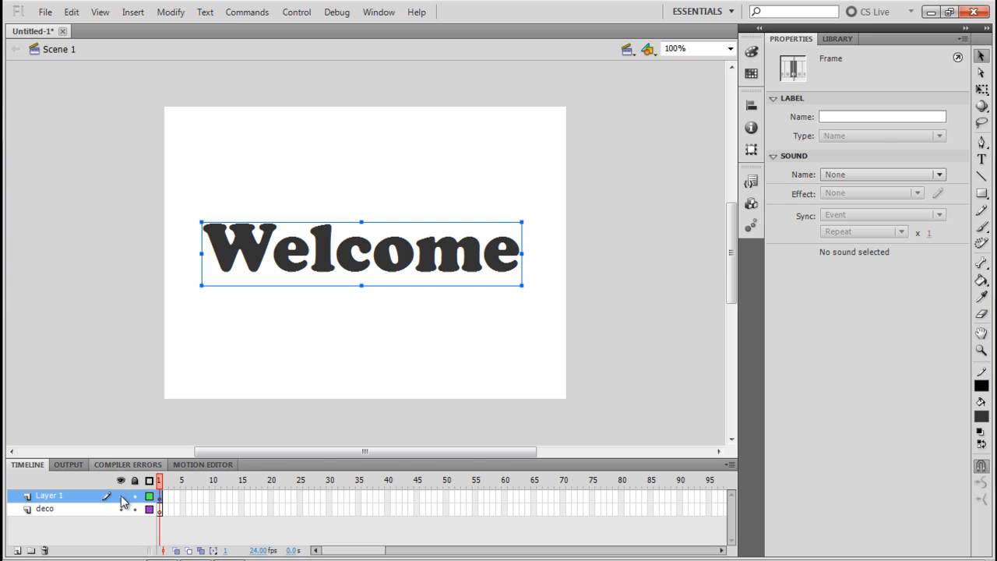
Step: Fill the stage on the deco layer with a Vine Fill pattern using the Deco tool
{"action": "left_click", "coordinate": [65, 509]}
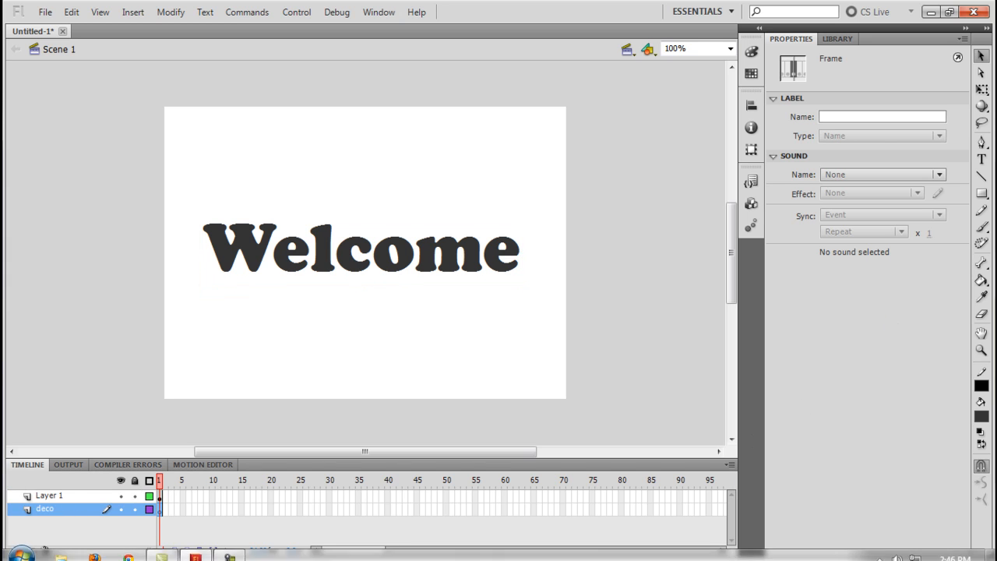
{"action": "left_click", "coordinate": [981, 243]}
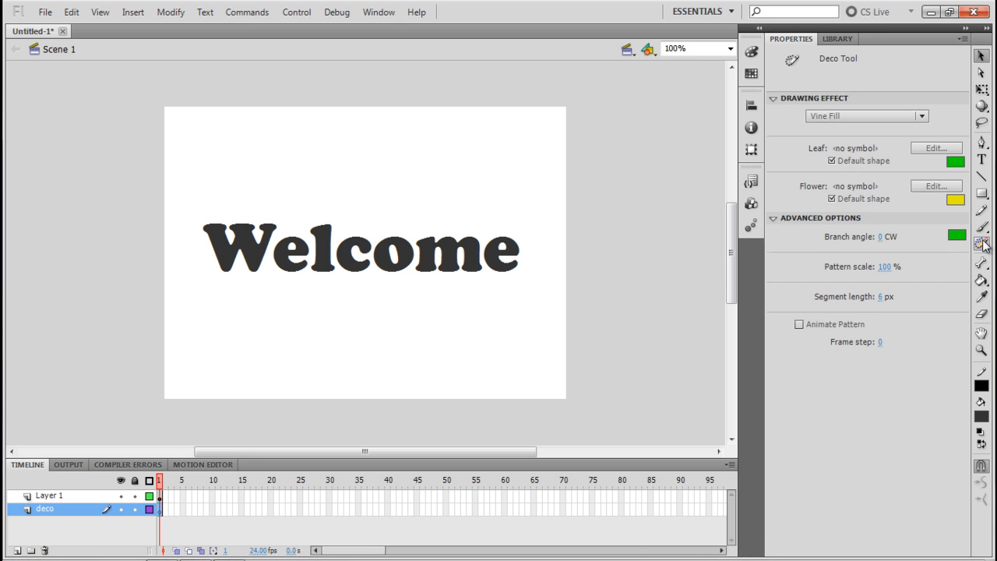
{"action": "left_click", "coordinate": [857, 120]}
{"action": "left_click", "coordinate": [856, 129]}
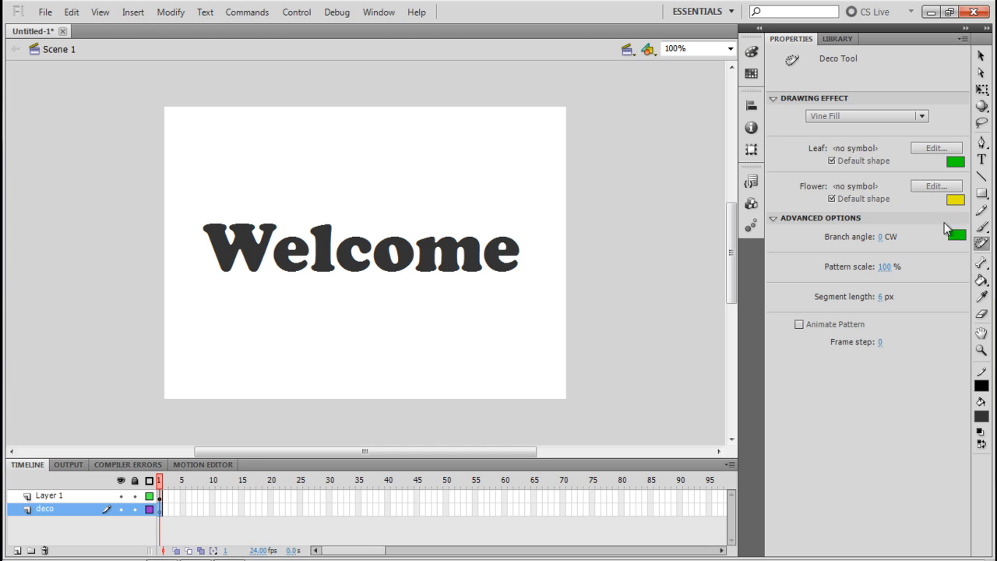
{"action": "left_click", "coordinate": [178, 148]}
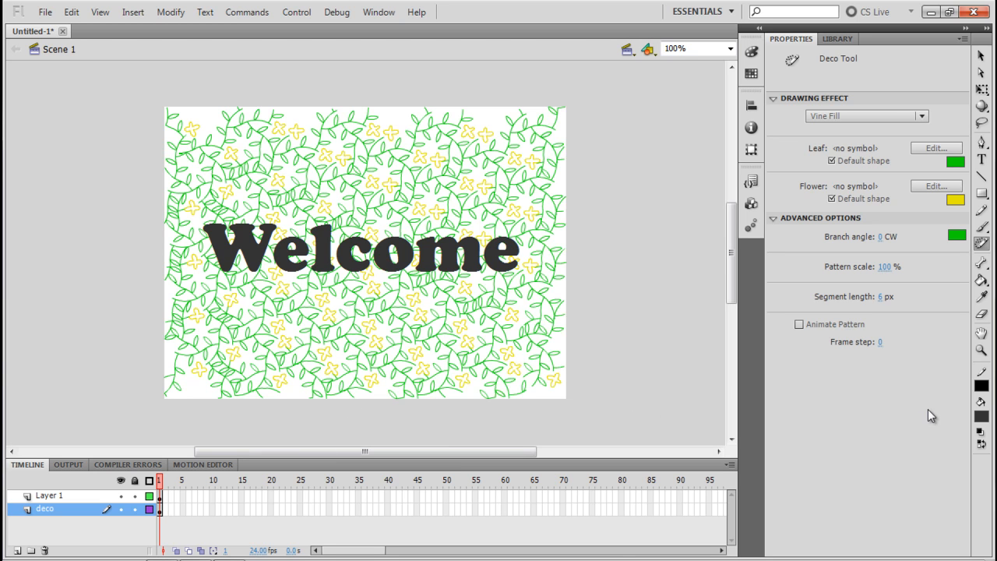
Step: Switch the Deco tool's drawing effect to Flower Brush with the Rose flower type
{"action": "left_click", "coordinate": [956, 162]}
{"action": "left_click", "coordinate": [889, 120]}
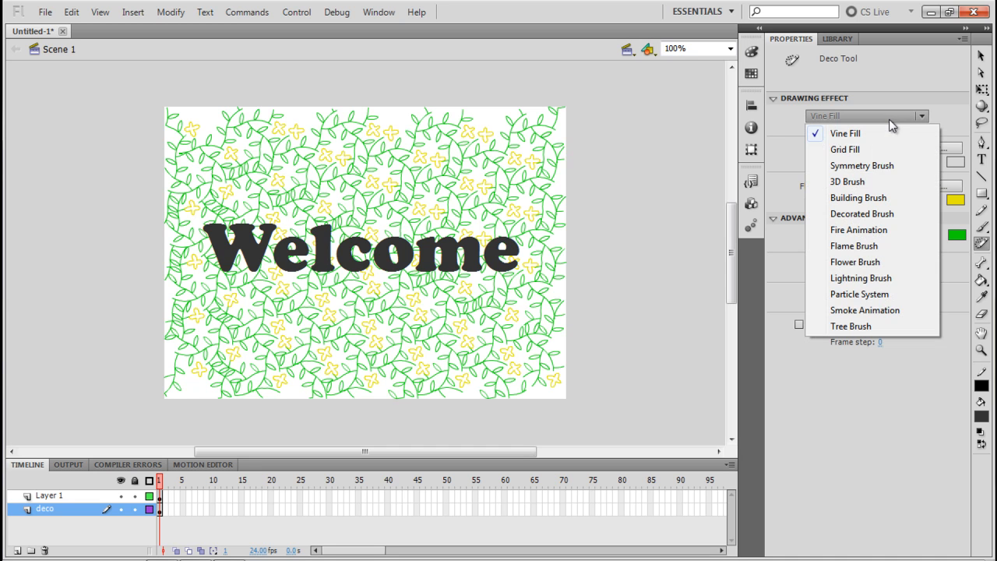
{"action": "left_click", "coordinate": [867, 267]}
{"action": "left_click", "coordinate": [882, 162]}
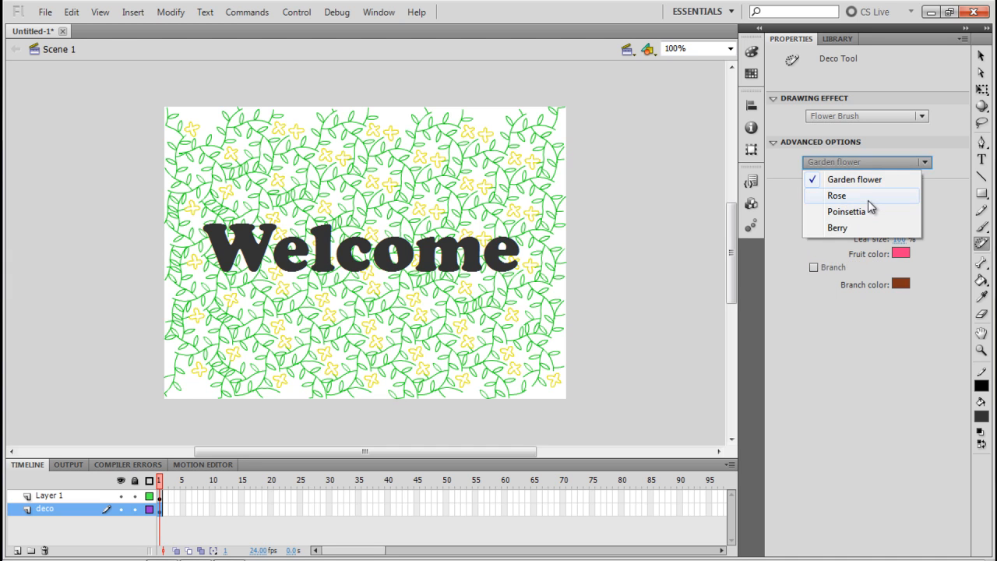
{"action": "left_click", "coordinate": [868, 197]}
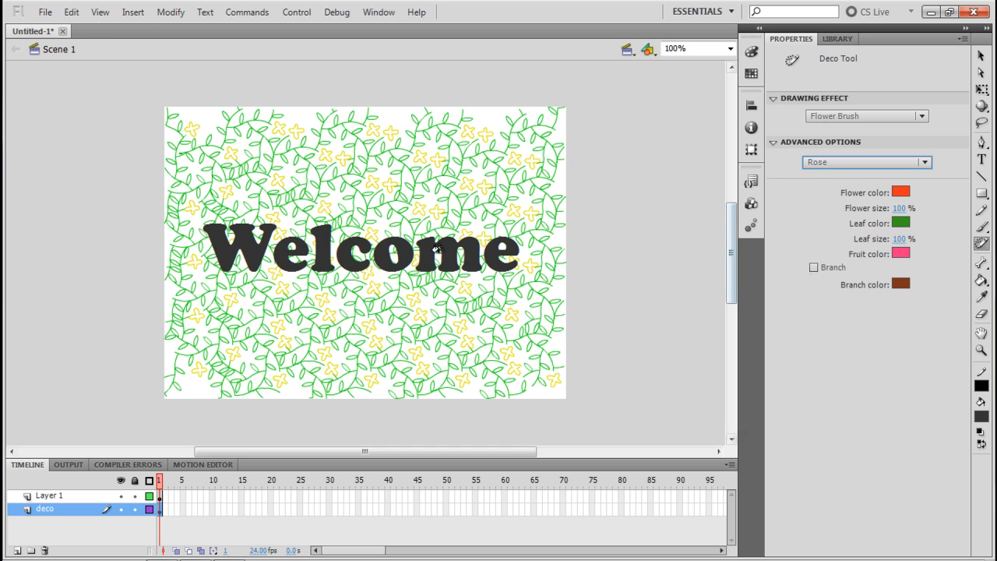
{"action": "left_click", "coordinate": [824, 270]}
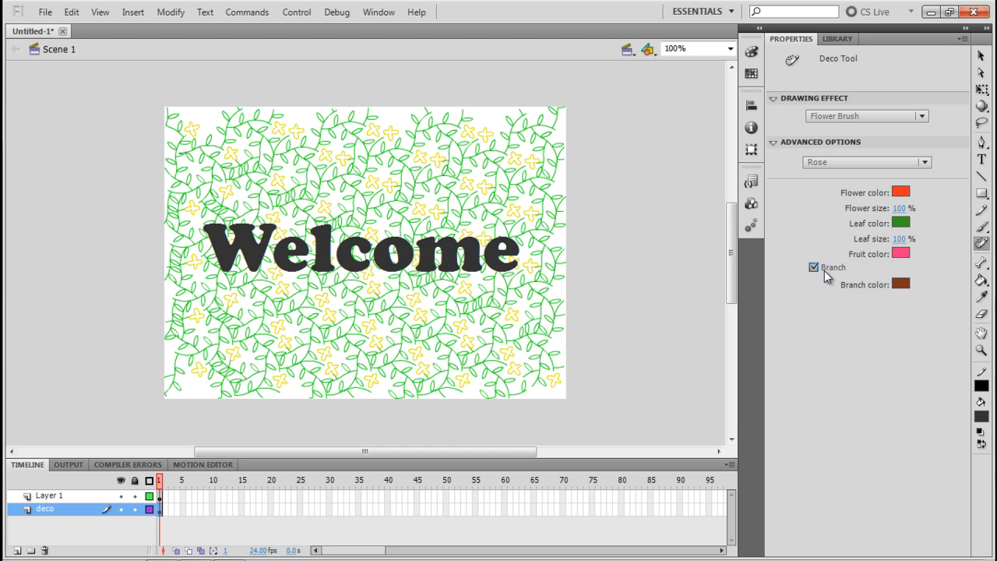
{"action": "mouse_move", "coordinate": [212, 154]}
{"action": "left_mouse_down"}
{"action": "mouse_move", "coordinate": [207, 134]}
{"action": "mouse_move", "coordinate": [217, 160]}
{"action": "left_mouse_up"}
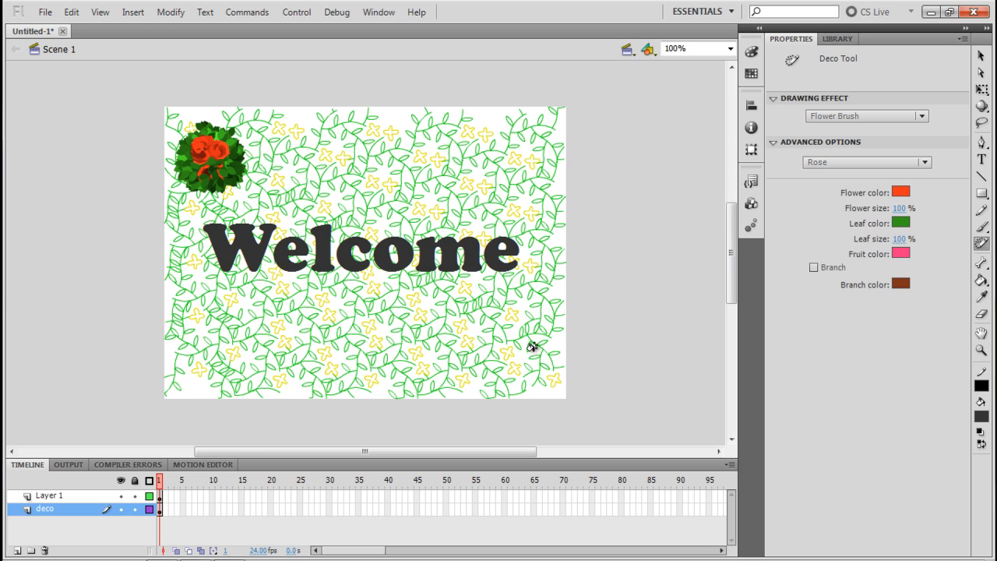
{"action": "left_click_drag", "start_coordinate": [527, 339], "coordinate": [410, 345]}
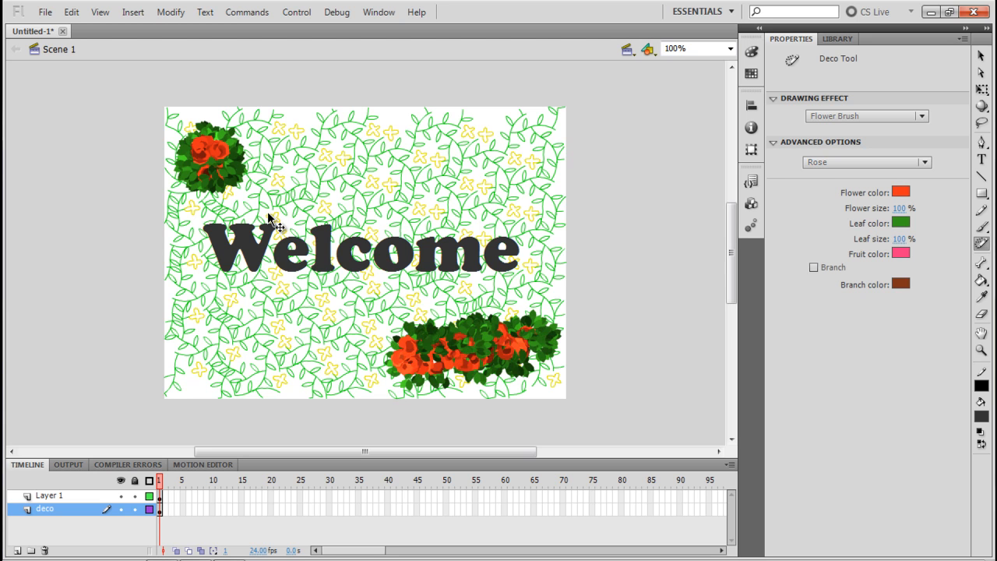
{"action": "key", "text": "ctrl+z"}
{"action": "key", "text": "ctrl+z"}
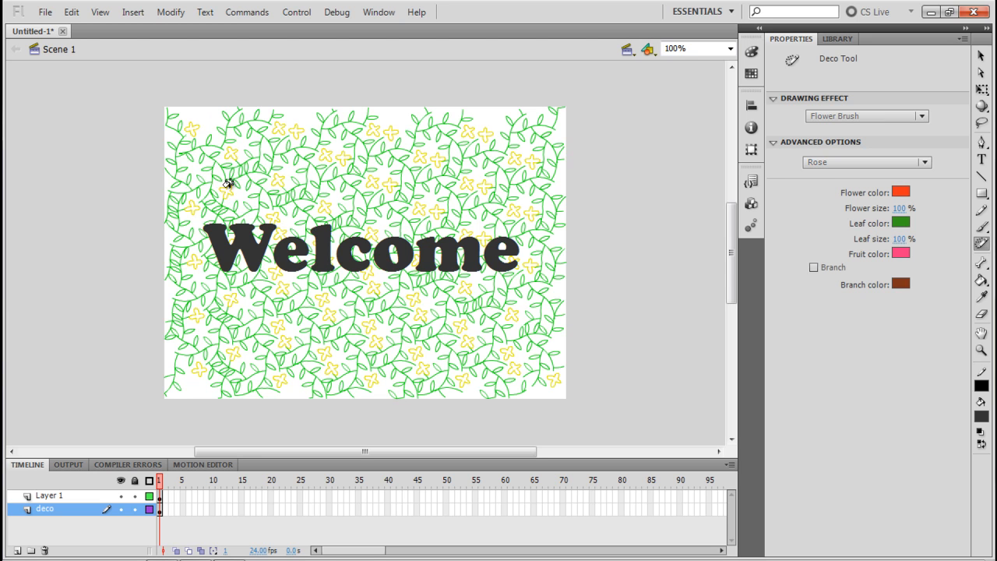
Step: Paint one band of roses across the stage above the "Welcome" text and another below it
{"action": "mouse_move", "coordinate": [187, 175]}
{"action": "left_mouse_down"}
{"action": "mouse_move", "coordinate": [325, 160]}
{"action": "mouse_move", "coordinate": [487, 169]}
{"action": "mouse_move", "coordinate": [532, 143]}
{"action": "left_mouse_up"}
{"action": "mouse_move", "coordinate": [548, 324]}
{"action": "left_mouse_down"}
{"action": "mouse_move", "coordinate": [417, 318]}
{"action": "mouse_move", "coordinate": [329, 347]}
{"action": "mouse_move", "coordinate": [236, 351]}
{"action": "mouse_move", "coordinate": [169, 311]}
{"action": "left_mouse_up"}
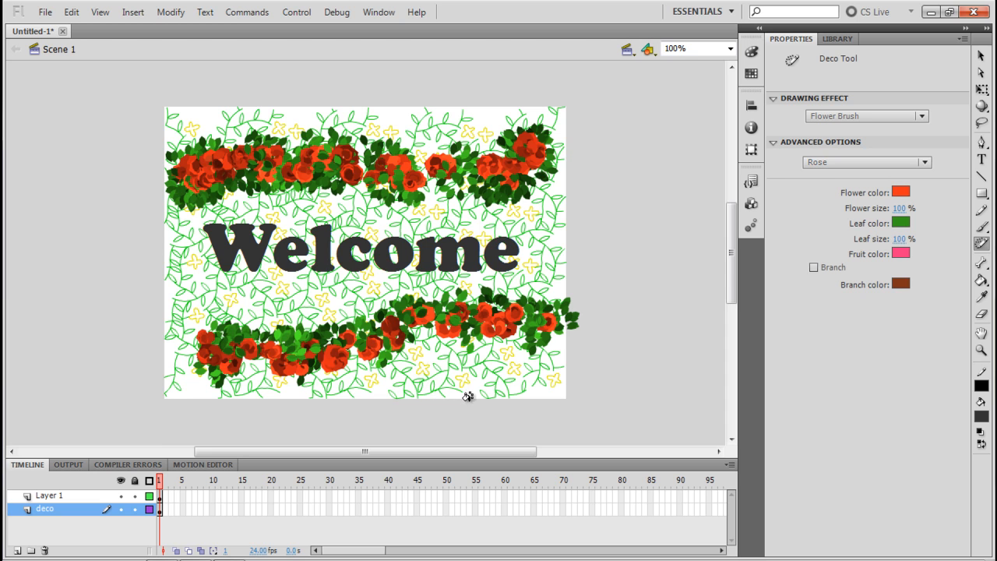
Step: Switch the Deco tool's drawing effect to Tree Brush with the Christmas Tree type
{"action": "left_click", "coordinate": [901, 162]}
{"action": "left_click", "coordinate": [870, 129]}
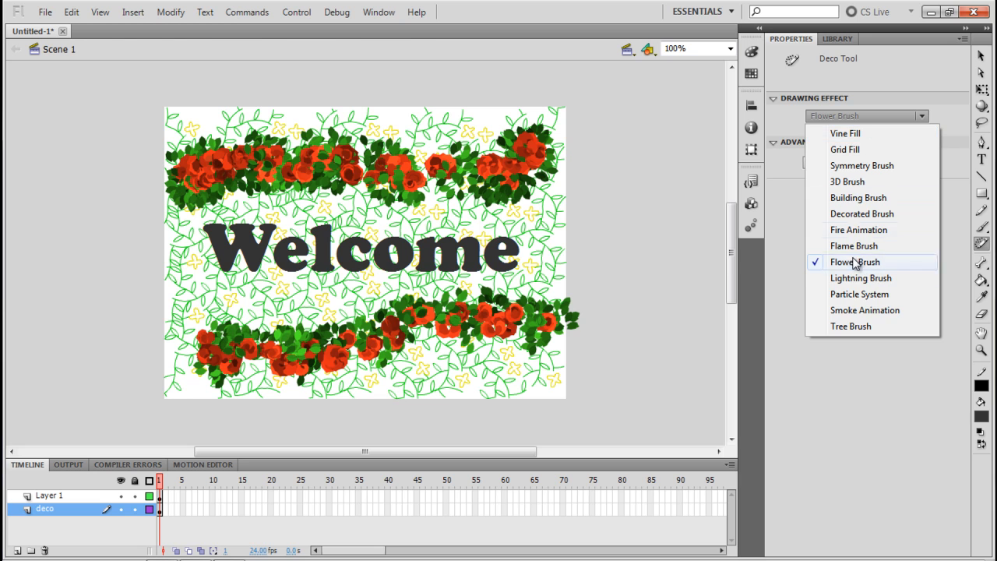
{"action": "left_click", "coordinate": [852, 327]}
{"action": "left_click", "coordinate": [849, 162]}
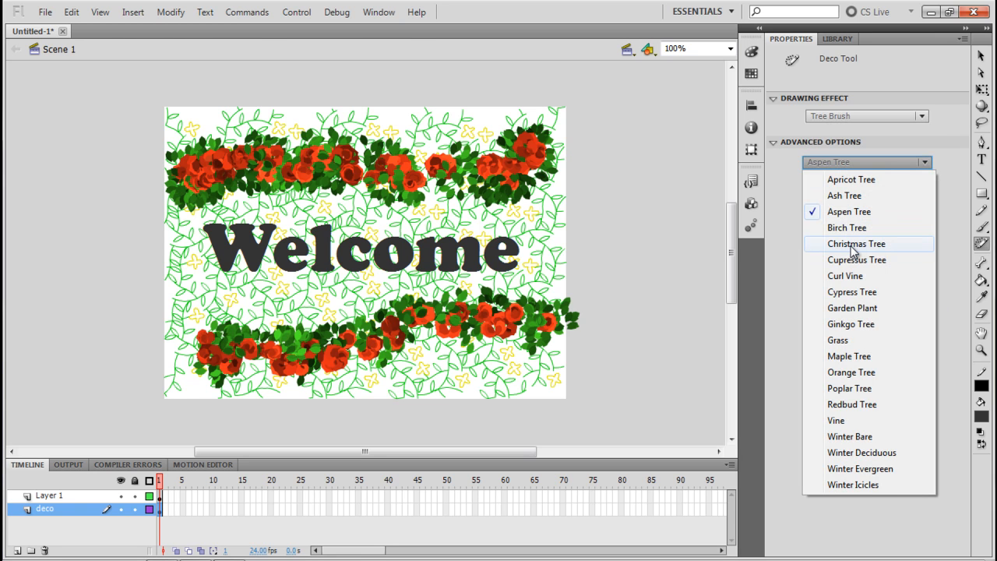
{"action": "left_click", "coordinate": [854, 244]}
{"action": "left_click", "coordinate": [854, 164]}
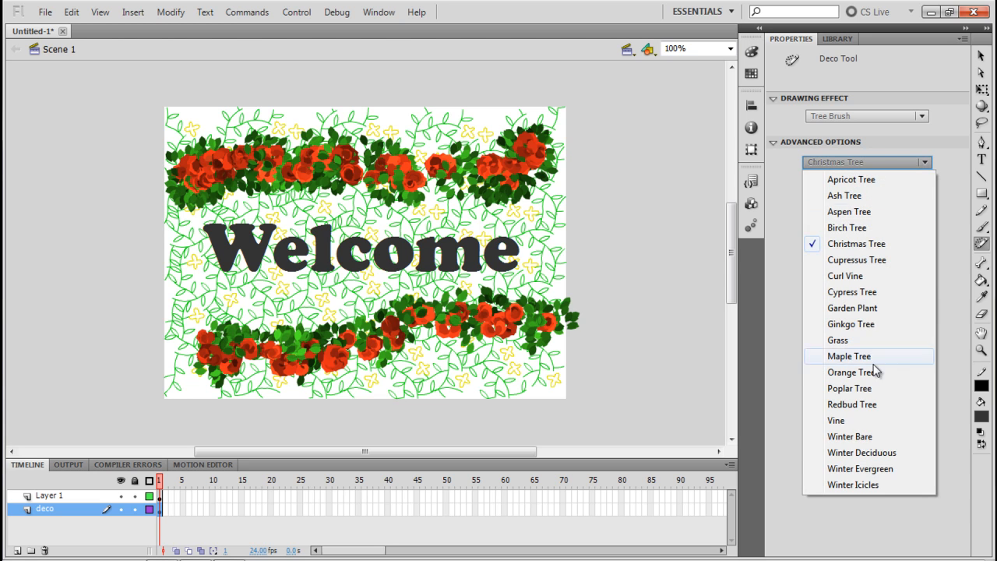
{"action": "left_click", "coordinate": [880, 160]}
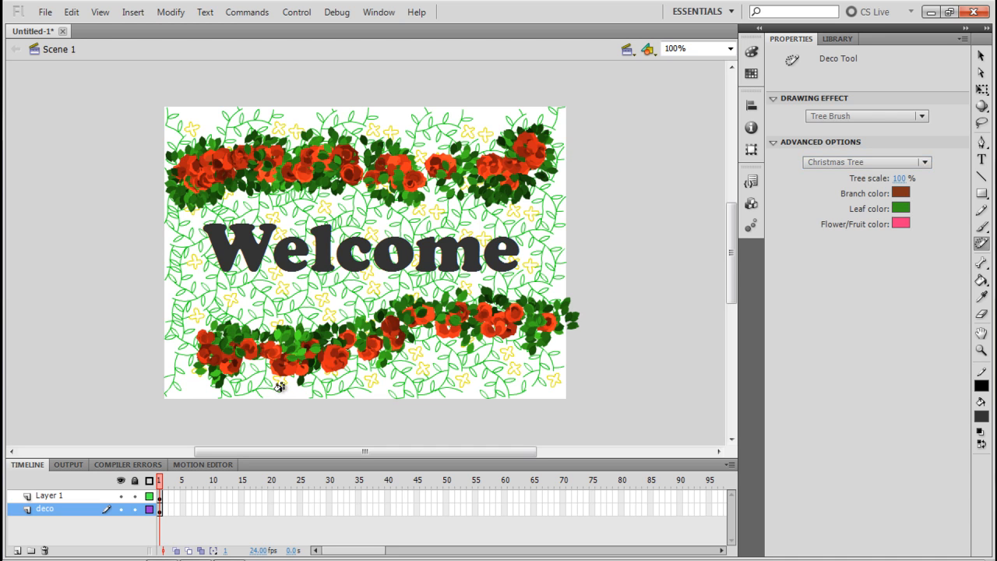
Step: Paint one tall curved Christmas tree on the deco layer, from below the lower rose band up behind the "Welcome" text to the upper band
{"action": "left_click_drag", "start_coordinate": [286, 328], "coordinate": [293, 295]}
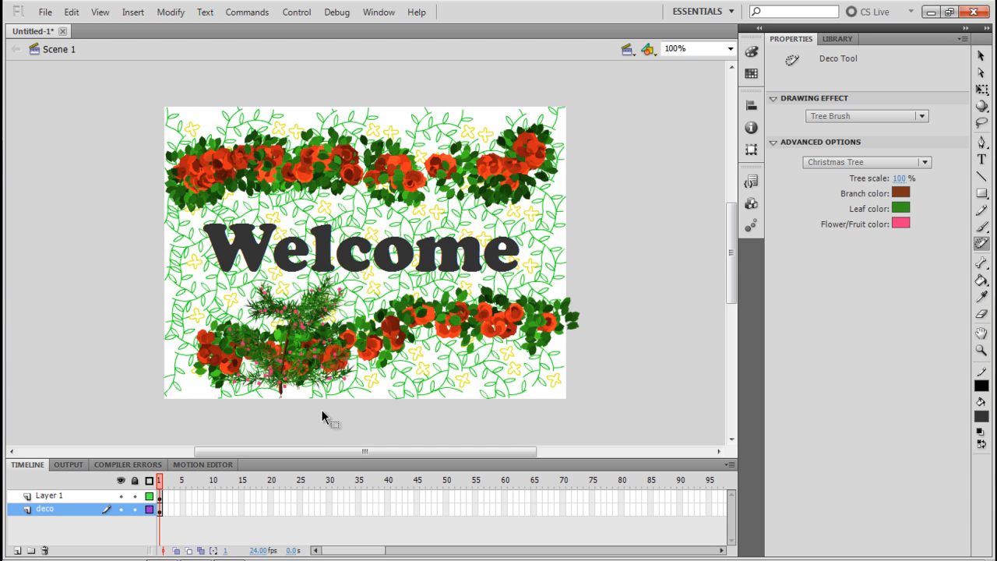
{"action": "key", "text": "ctrl+z"}
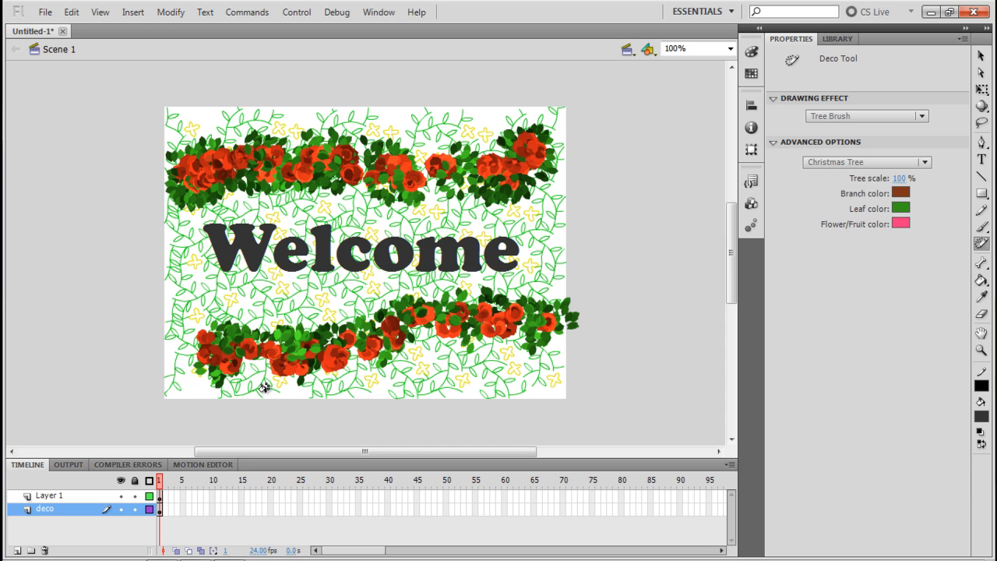
{"action": "mouse_move", "coordinate": [264, 387]}
{"action": "left_mouse_down"}
{"action": "mouse_move", "coordinate": [270, 267]}
{"action": "mouse_move", "coordinate": [293, 208]}
{"action": "mouse_move", "coordinate": [319, 181]}
{"action": "left_mouse_up"}
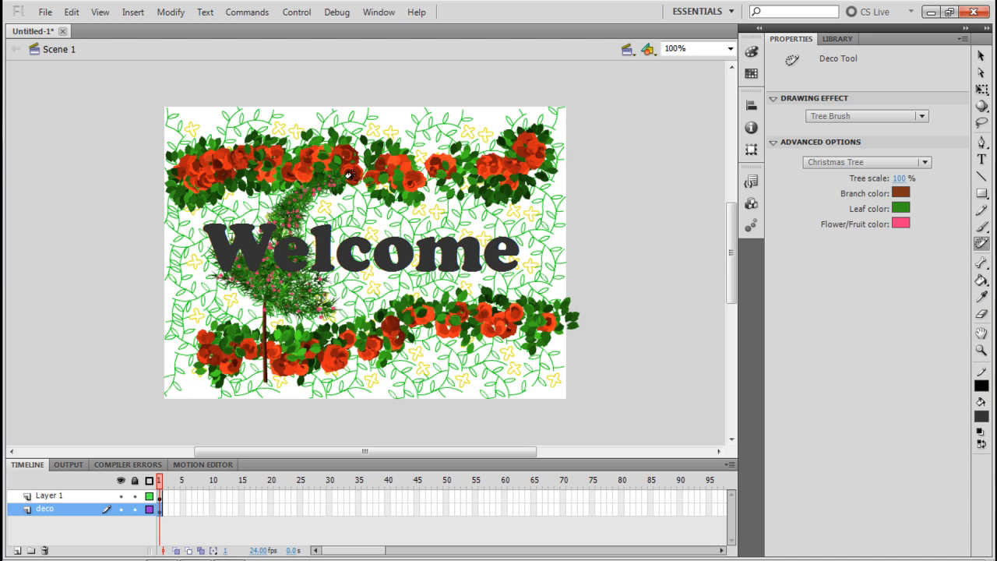
Step: Move the "Welcome" text slightly down and to the left over the tree
{"action": "left_click", "coordinate": [982, 56]}
{"action": "left_click", "coordinate": [294, 295]}
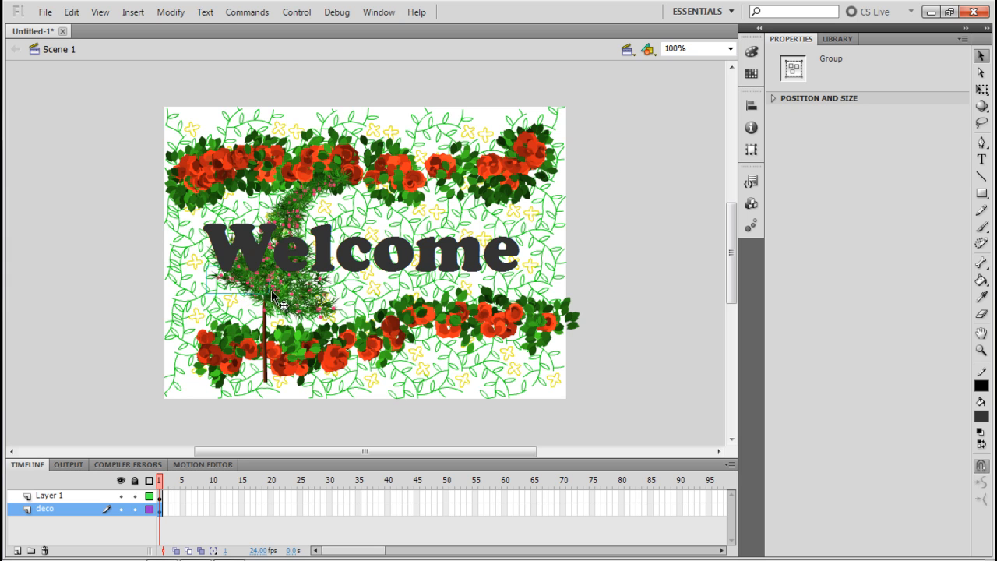
{"action": "left_click", "coordinate": [316, 254]}
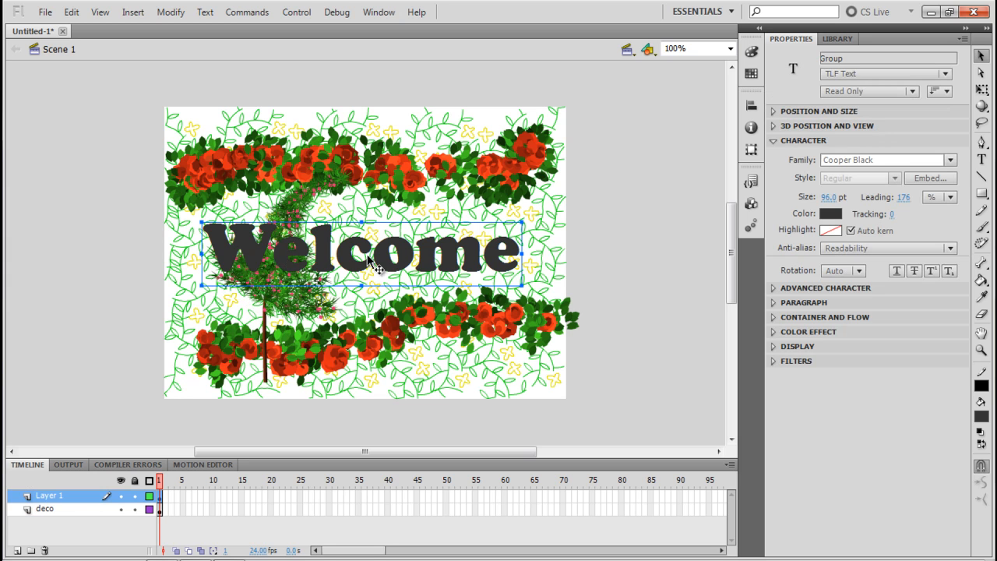
{"action": "left_click_drag", "start_coordinate": [339, 253], "coordinate": [328, 266]}
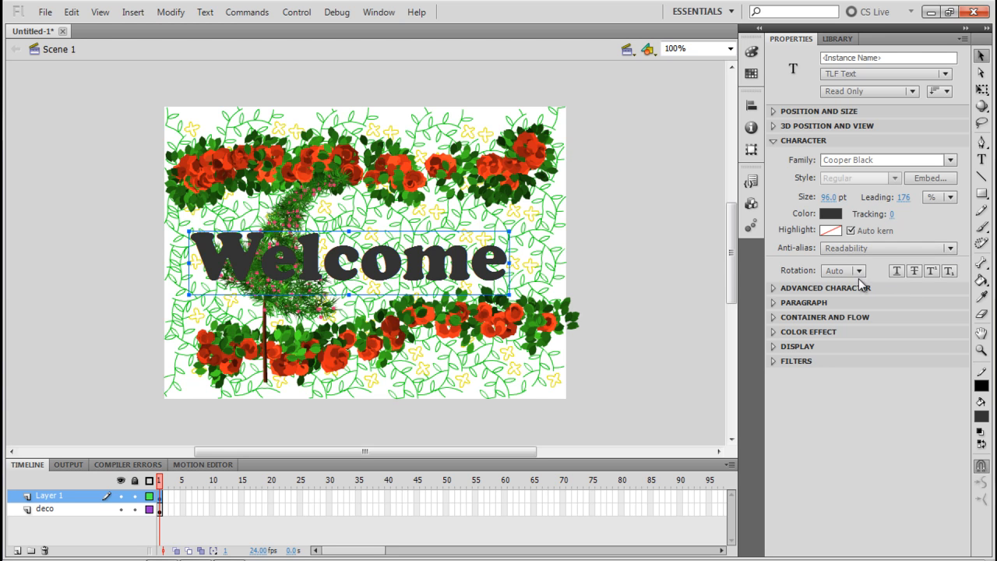
Step: Set the "Welcome" text's blending mode to Multiply and deselect it
{"action": "left_click", "coordinate": [809, 336]}
{"action": "left_click", "coordinate": [814, 334]}
{"action": "left_click", "coordinate": [798, 349]}
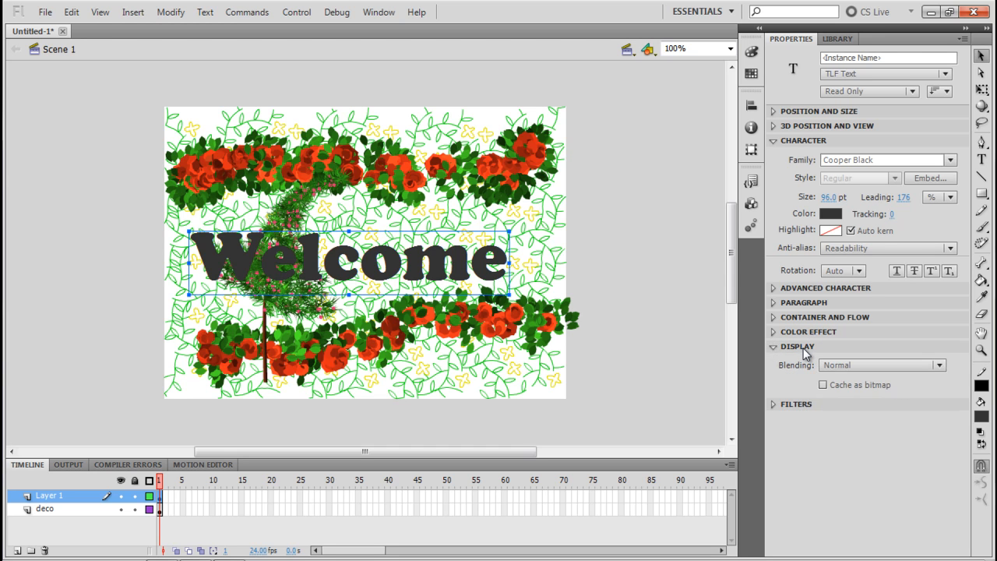
{"action": "left_click", "coordinate": [853, 367]}
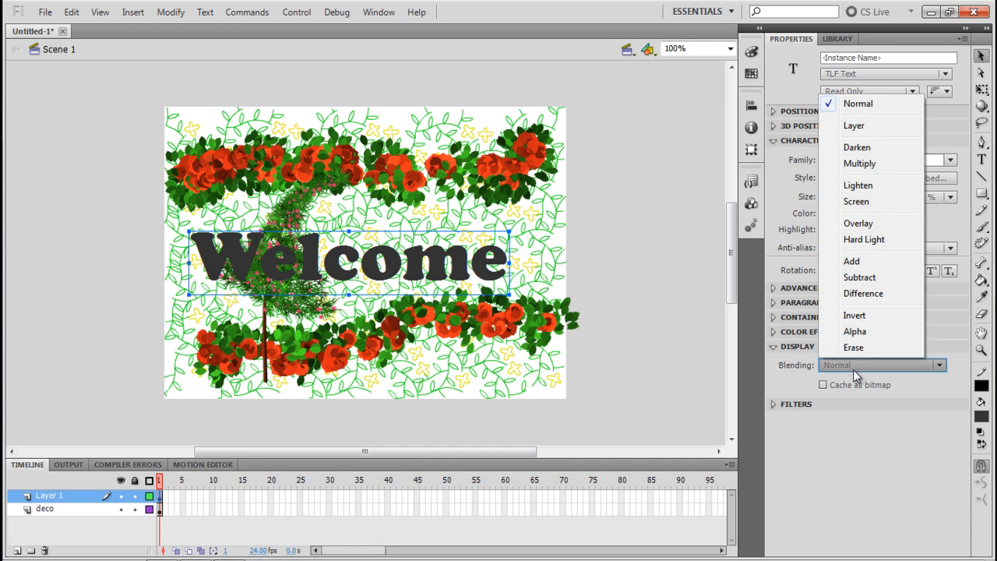
{"action": "left_click", "coordinate": [867, 173]}
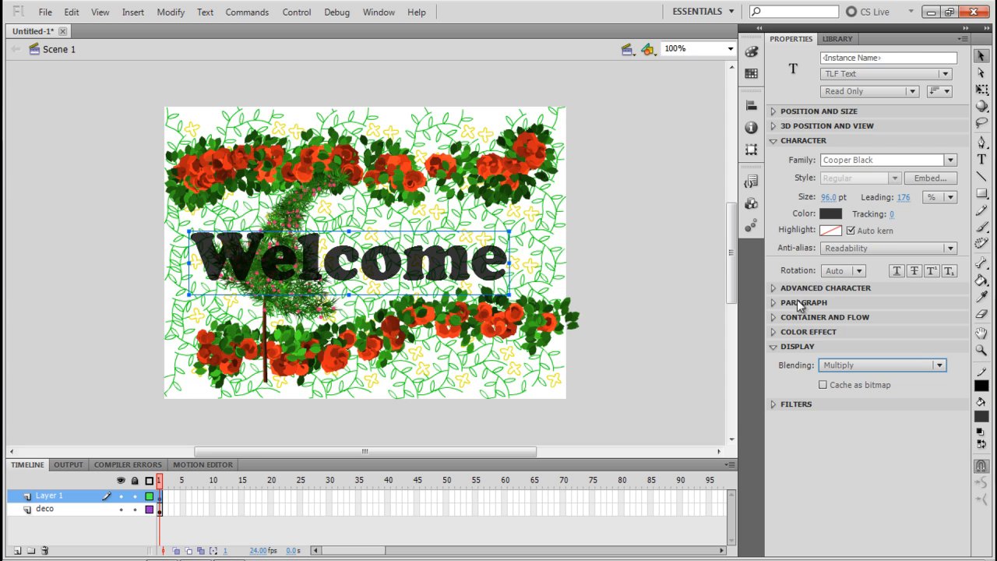
{"action": "left_click", "coordinate": [659, 301]}
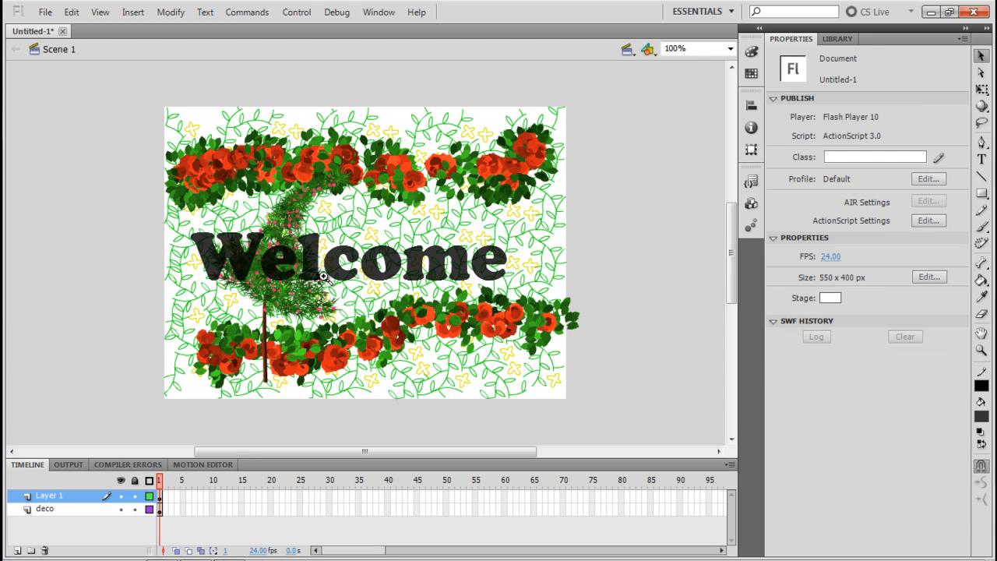
Step: Examine up close how the "Welcome" letters blend with the tree and vines behind them
{"action": "key", "text": "z"}
{"action": "left_click_drag", "start_coordinate": [320, 269], "coordinate": [323, 271]}
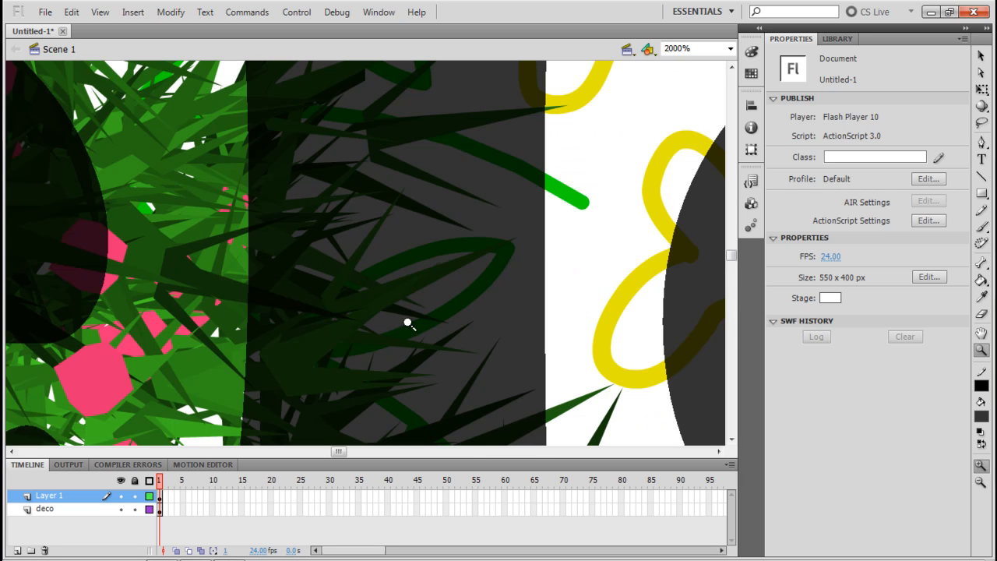
{"action": "left_click", "coordinate": [340, 334], "text": "alt"}
{"action": "left_click", "coordinate": [341, 333], "text": "alt"}
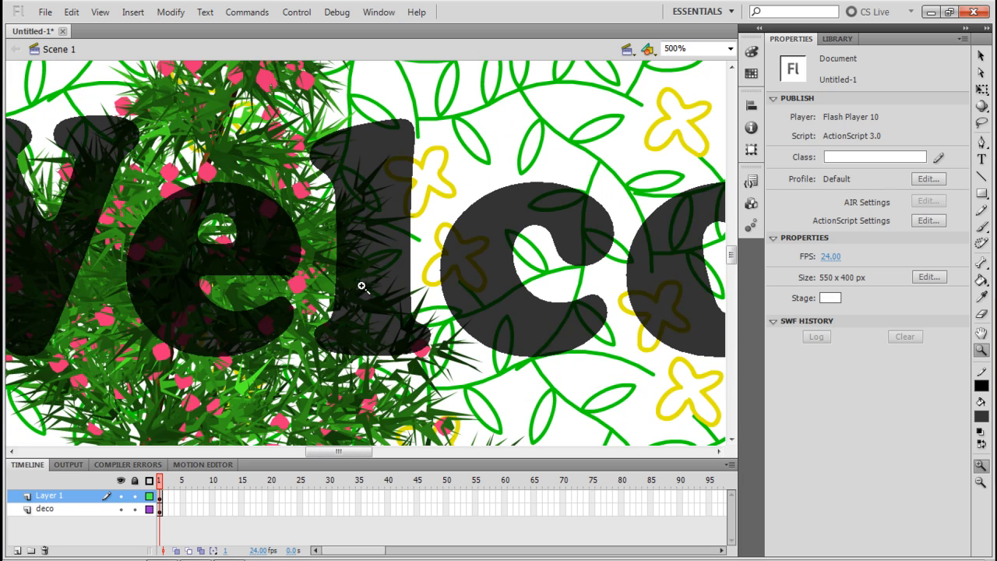
{"action": "left_click", "coordinate": [401, 296], "text": "alt"}
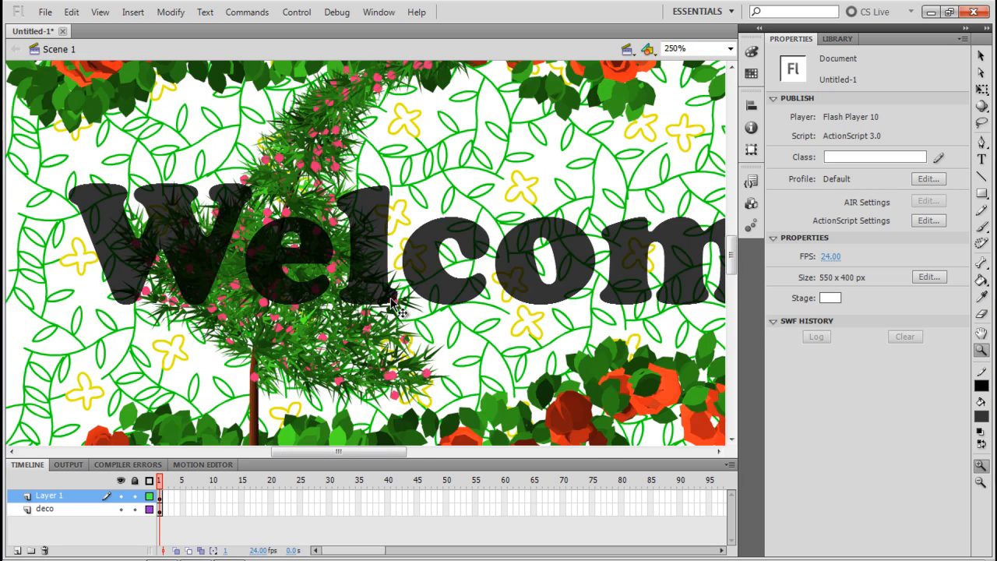
{"action": "left_click", "coordinate": [399, 299], "text": "alt"}
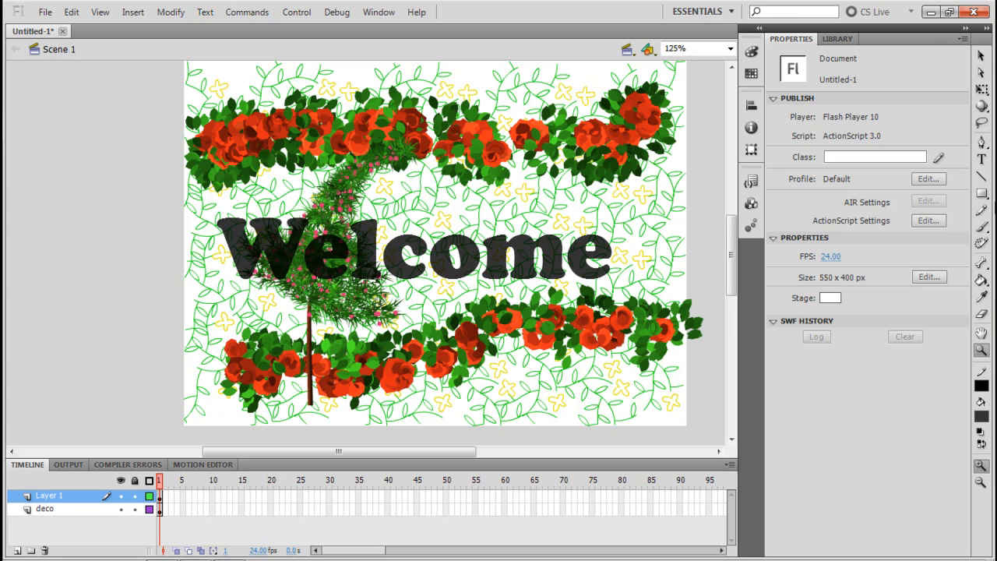
Step: Select the "Welcome" text object on Layer 1 with the Selection tool
{"action": "left_click", "coordinate": [980, 55]}
{"action": "left_click", "coordinate": [553, 261]}
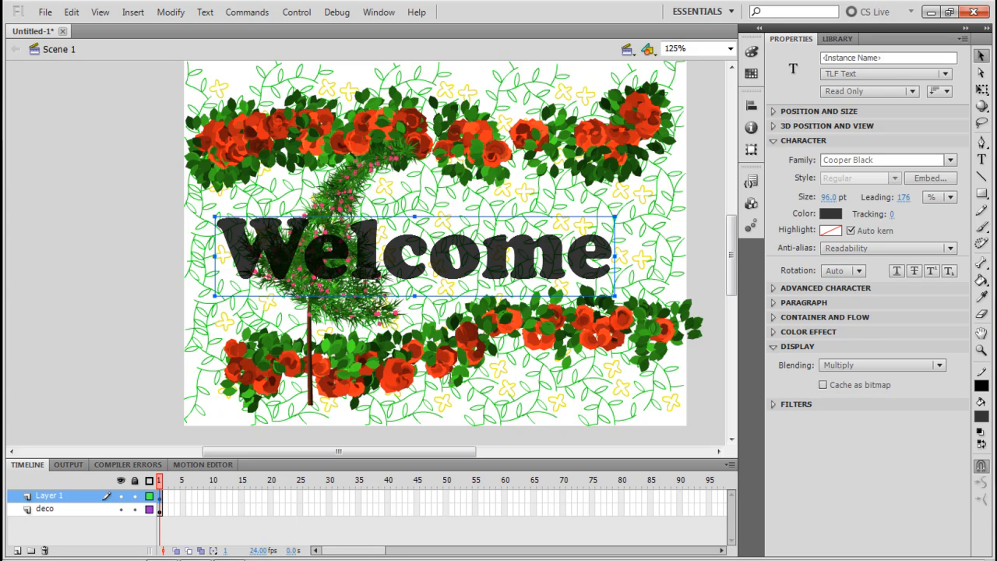
{"action": "left_click", "coordinate": [124, 296]}
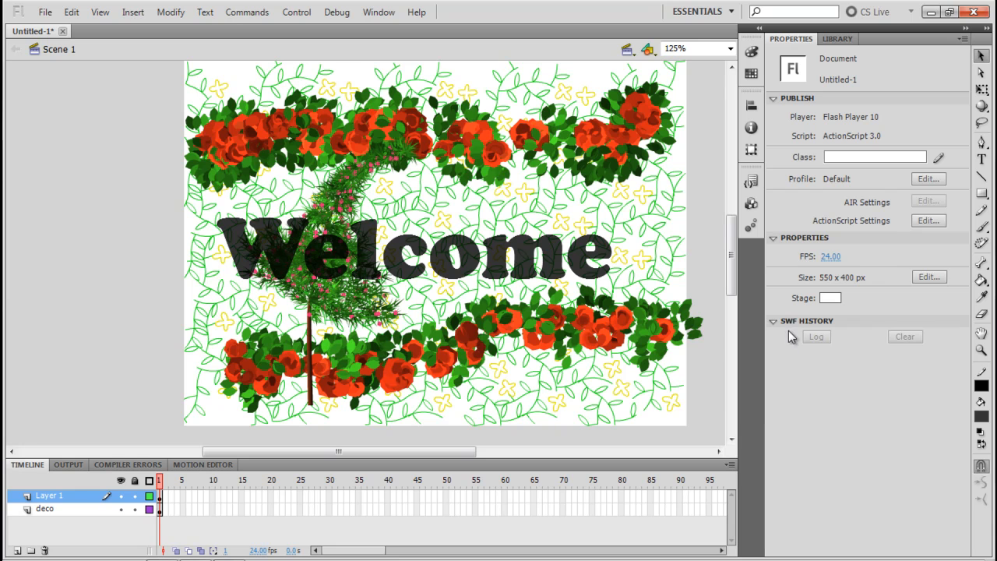
{"action": "left_click", "coordinate": [386, 249]}
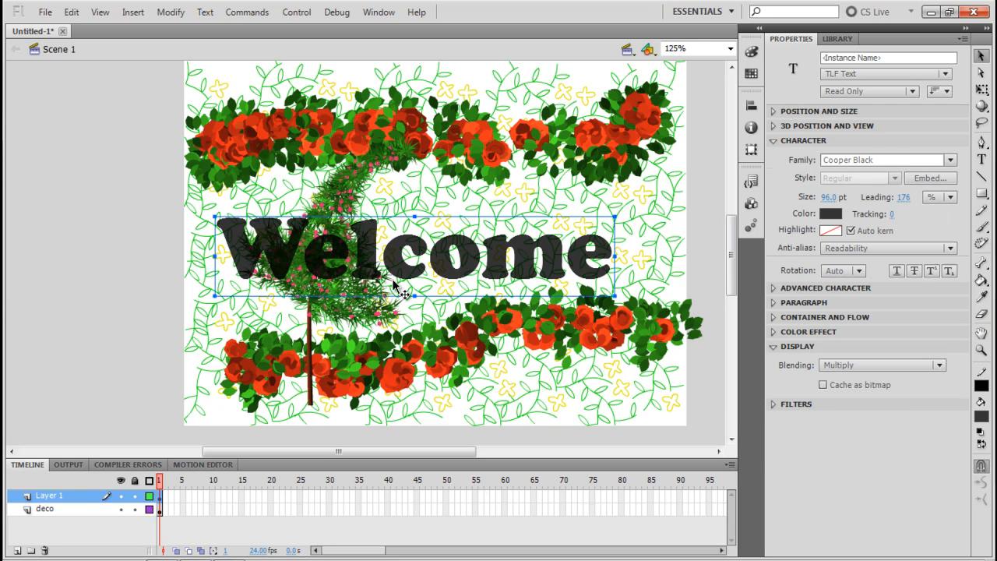